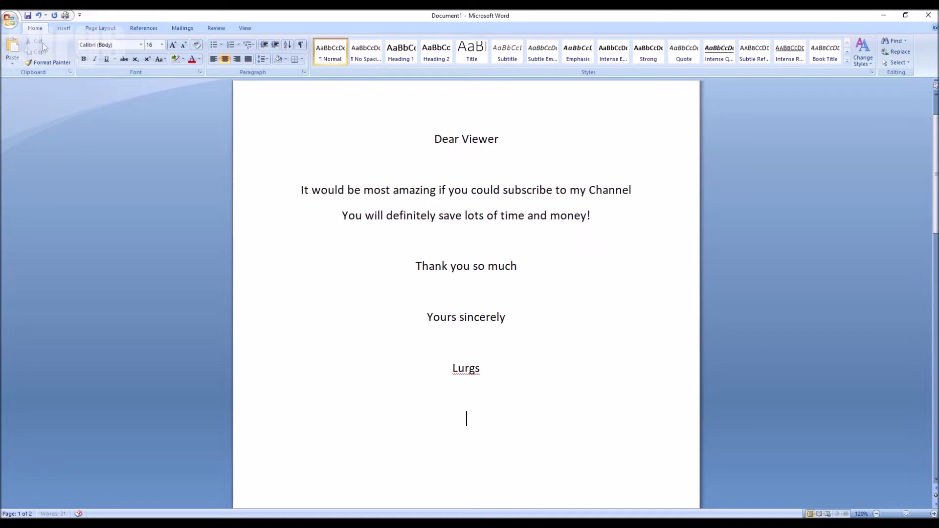
- Insert a Simple Text Box below the letter and type LURGS in it
{"action": "left_click", "coordinate": [60, 29]}
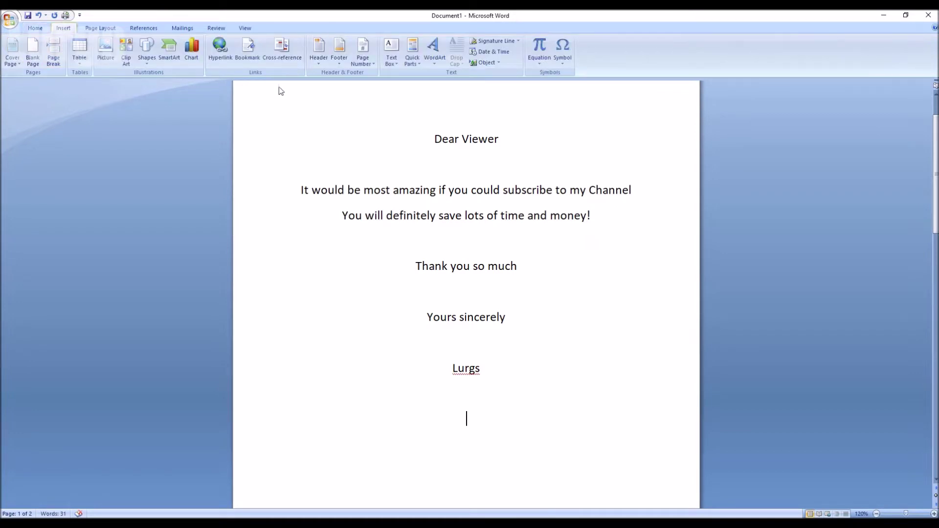
{"action": "left_click", "coordinate": [391, 49]}
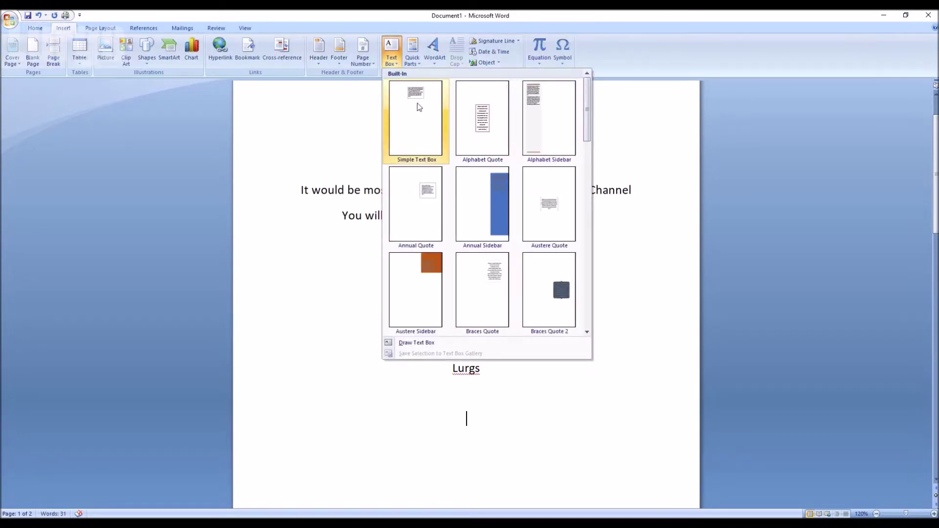
{"action": "left_click", "coordinate": [422, 116]}
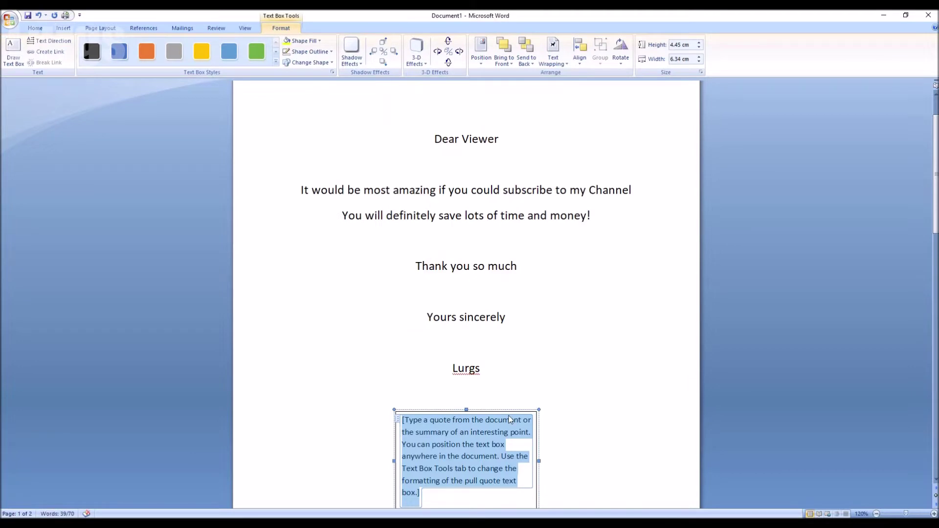
{"action": "type", "text": "LURGS"}
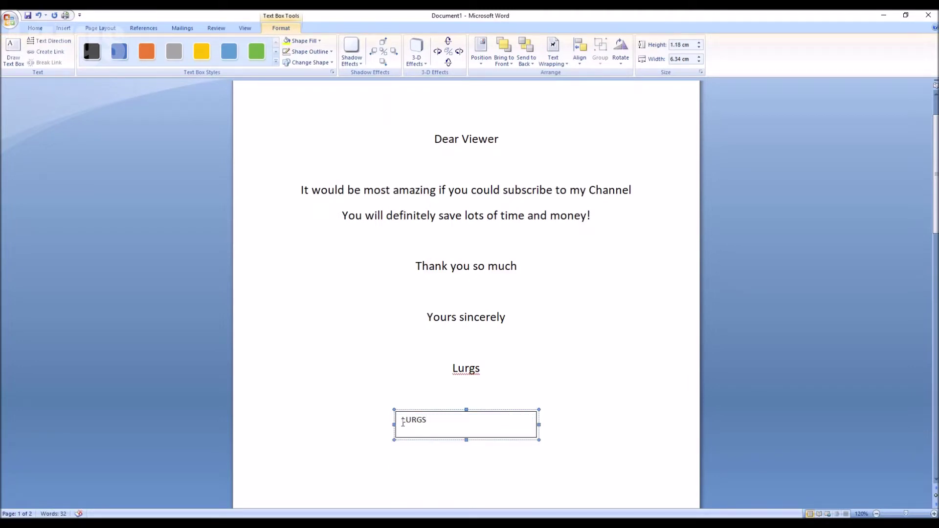
- Enlarge the LURGS text to 48 point
{"action": "left_click_drag", "start_coordinate": [402, 421], "coordinate": [443, 426]}
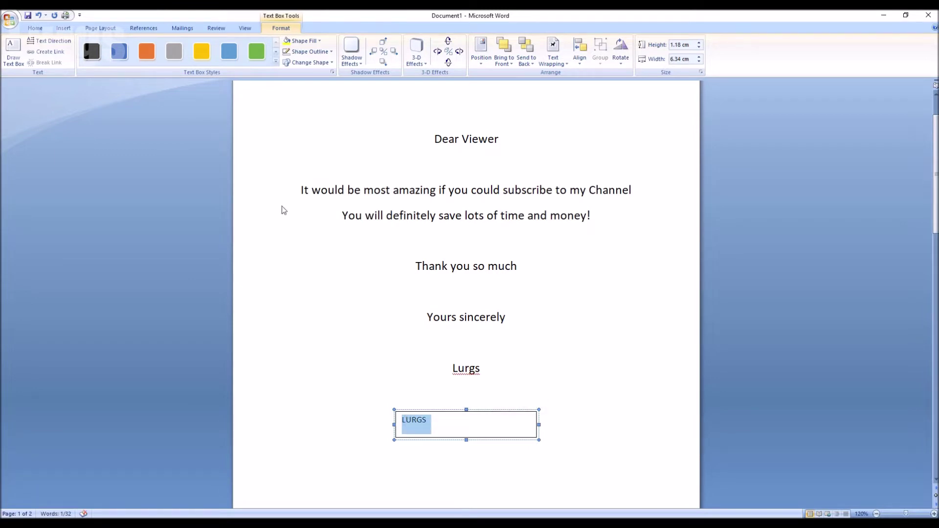
{"action": "left_click", "coordinate": [35, 28]}
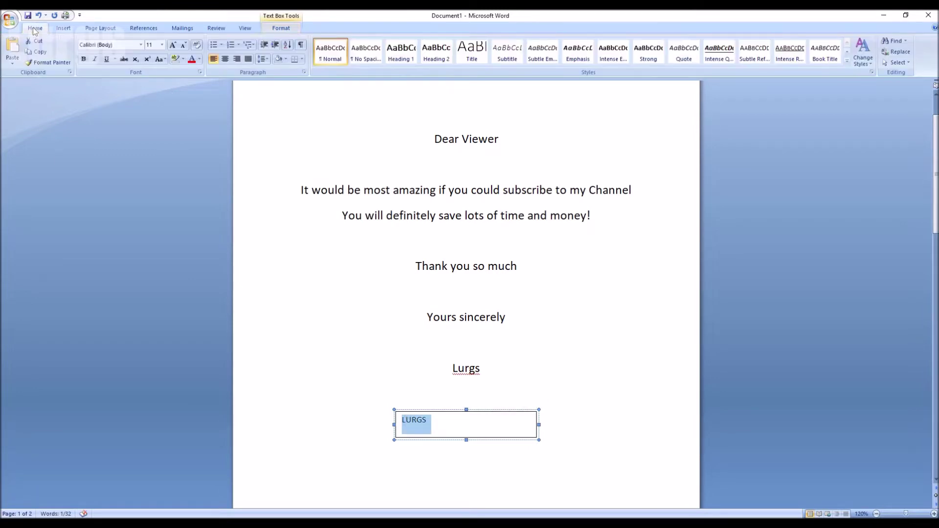
{"action": "left_click", "coordinate": [162, 45]}
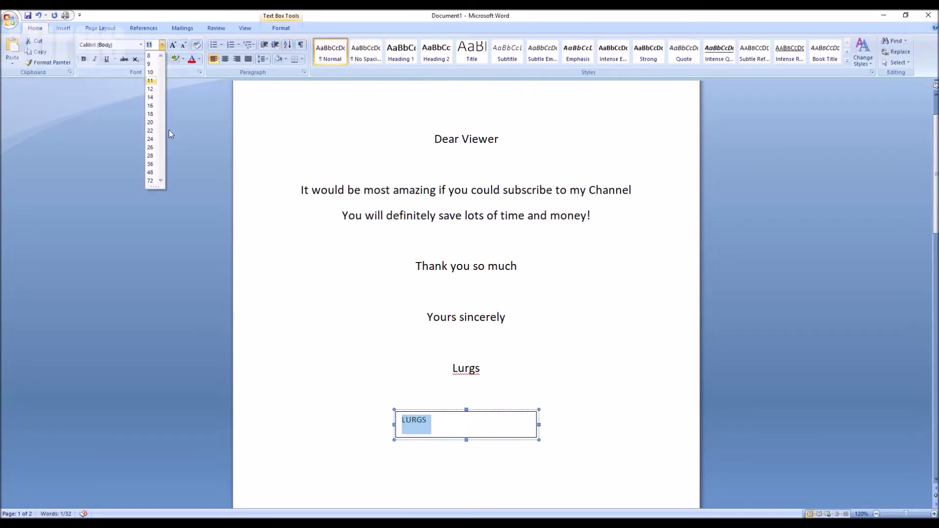
{"action": "left_click", "coordinate": [151, 173]}
{"action": "left_click", "coordinate": [435, 377]}
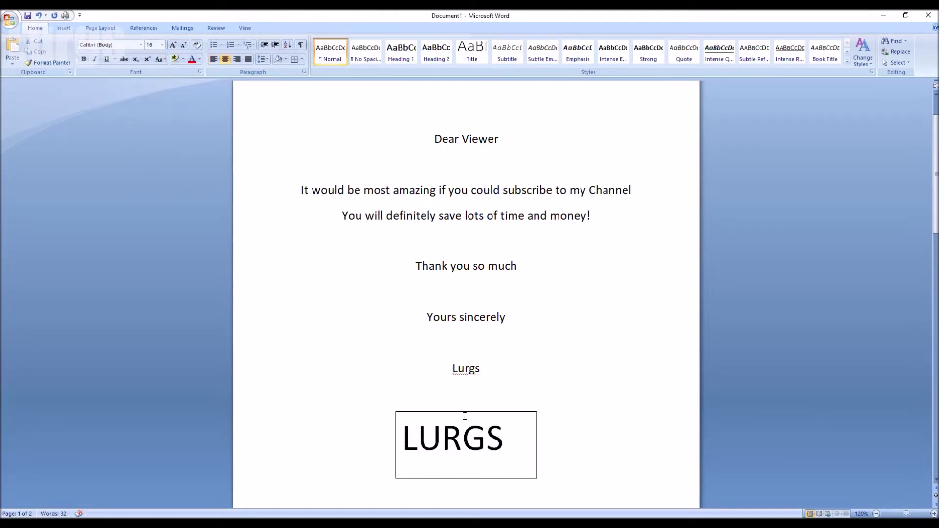
- Rotate the LURGS text to read bottom-to-top and move its box left of the closing lines
{"action": "left_click", "coordinate": [401, 414]}
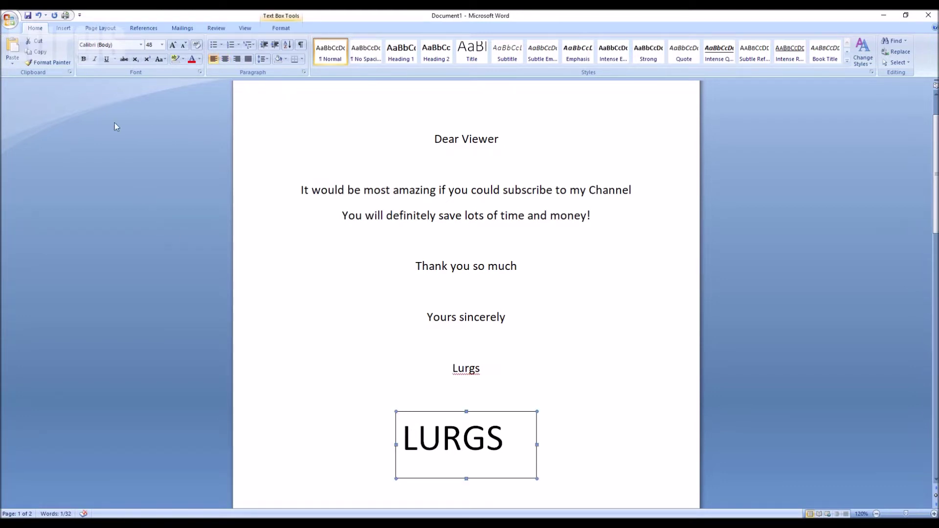
{"action": "left_click", "coordinate": [280, 29]}
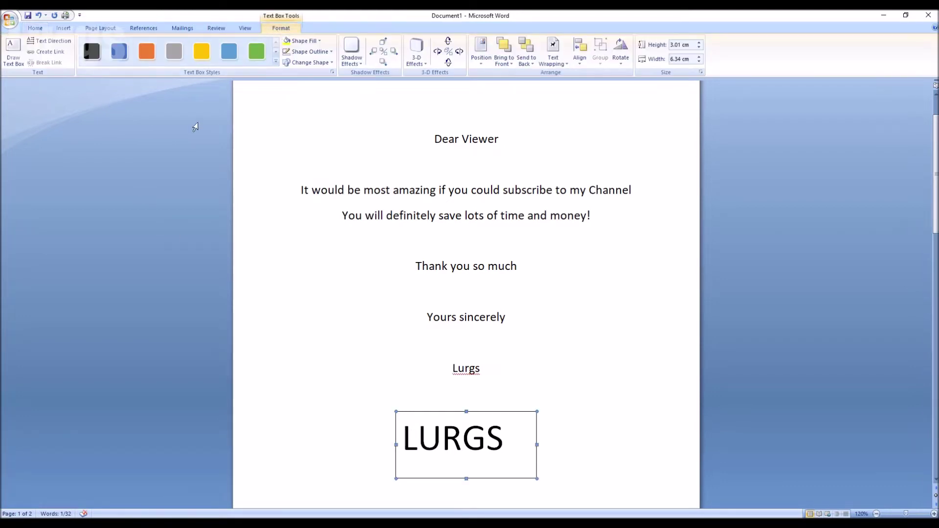
{"action": "left_click", "coordinate": [49, 43]}
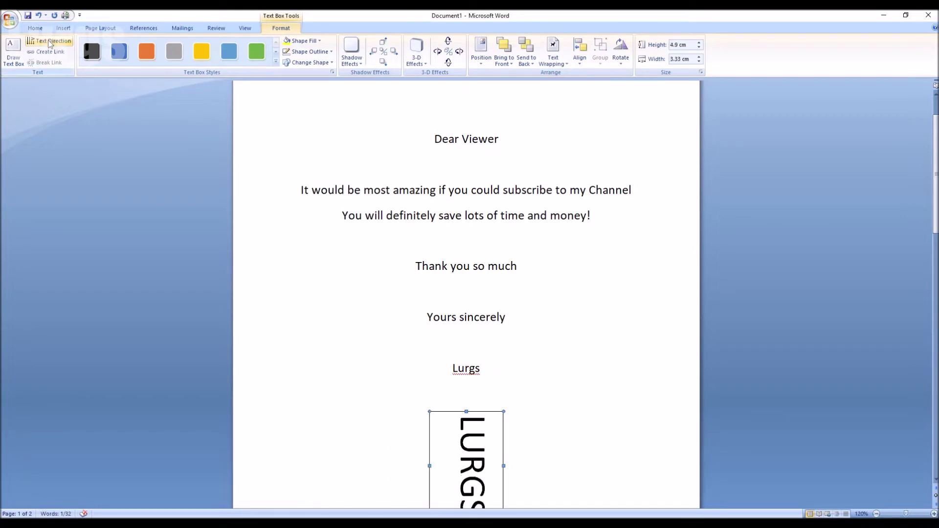
{"action": "left_click", "coordinate": [49, 44]}
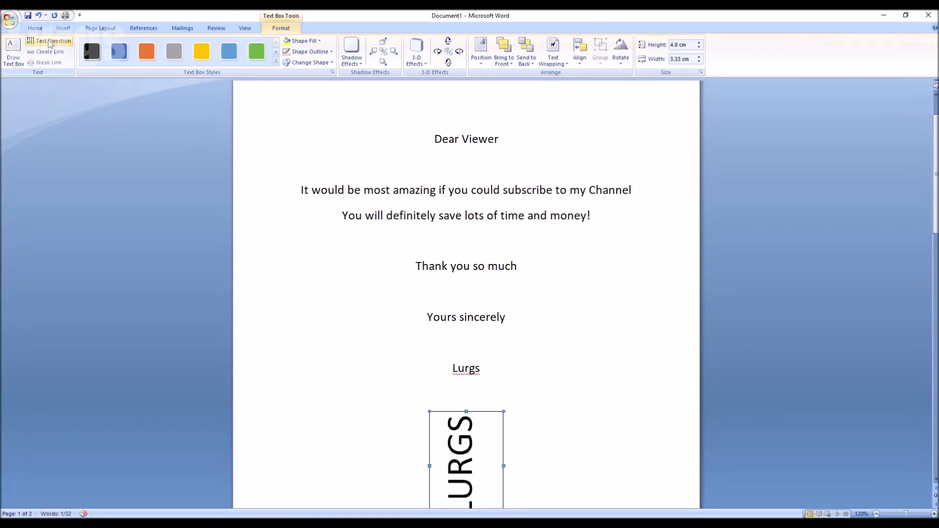
{"action": "left_click_drag", "start_coordinate": [936, 208], "coordinate": [936, 223]}
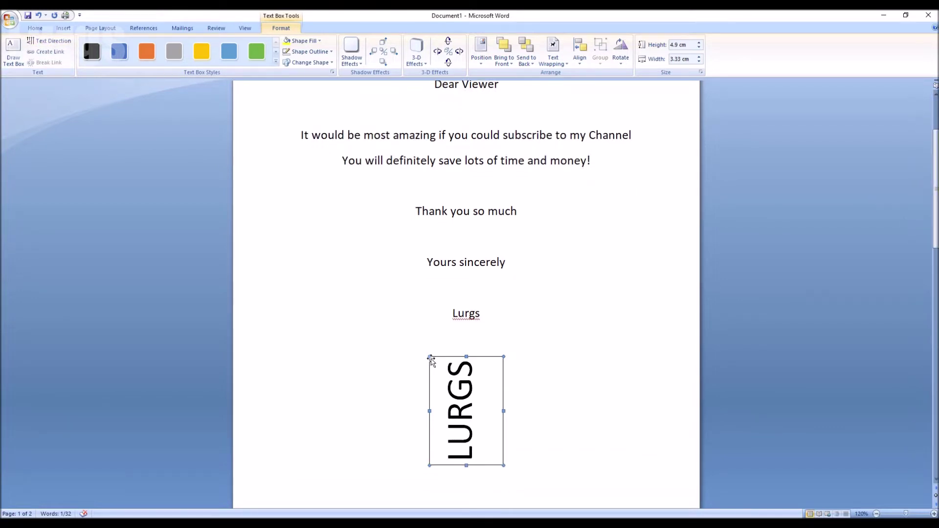
{"action": "left_click_drag", "start_coordinate": [403, 336], "coordinate": [251, 222]}
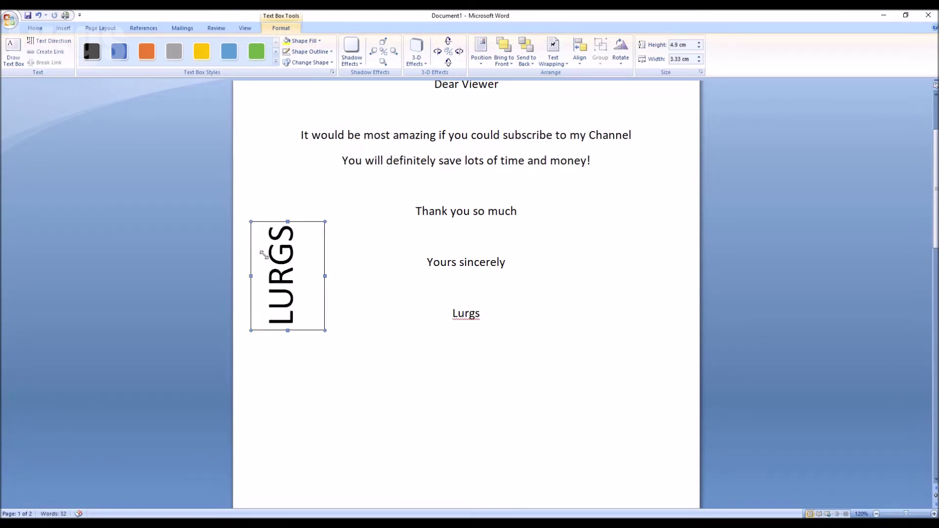
- Copy the LURGS box, paste it below the signature, and drag the copy right of 'Yours sincerely'
{"action": "right_click", "coordinate": [253, 223]}
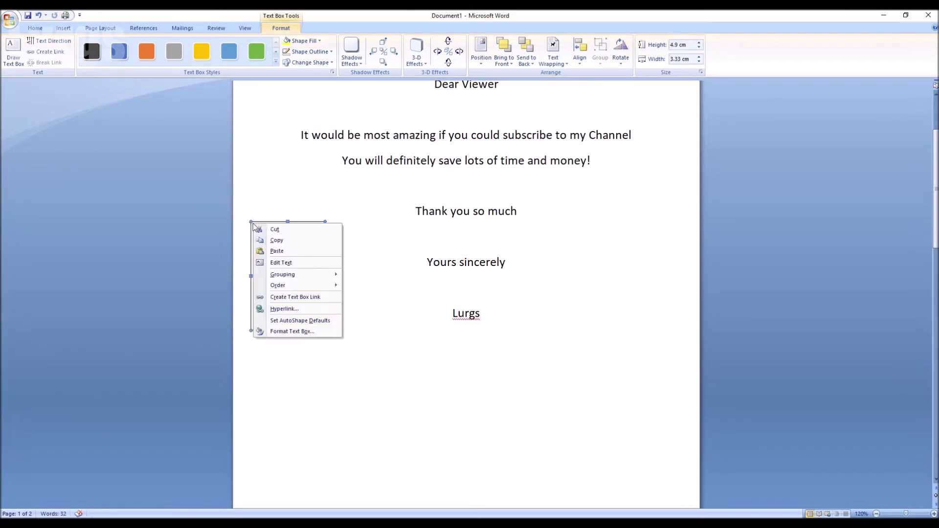
{"action": "left_click", "coordinate": [277, 240]}
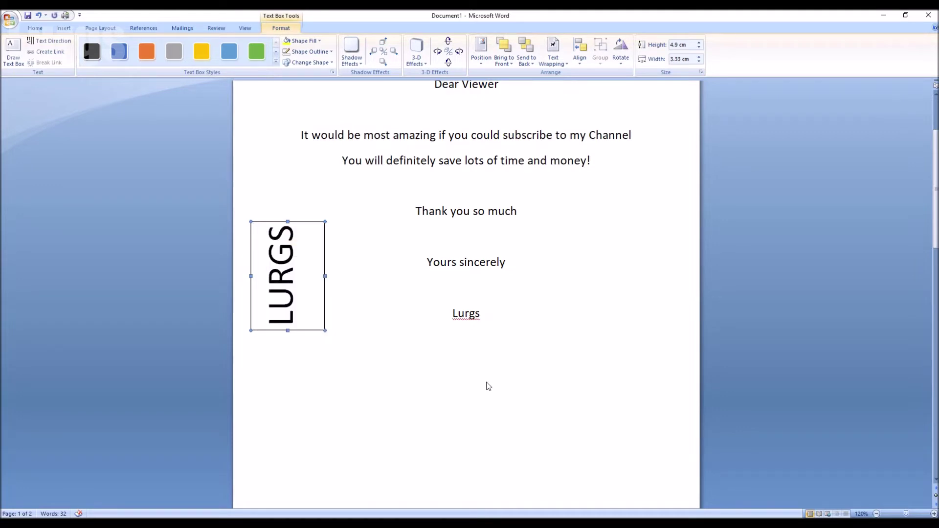
{"action": "left_click", "coordinate": [496, 396]}
{"action": "right_click", "coordinate": [410, 374]}
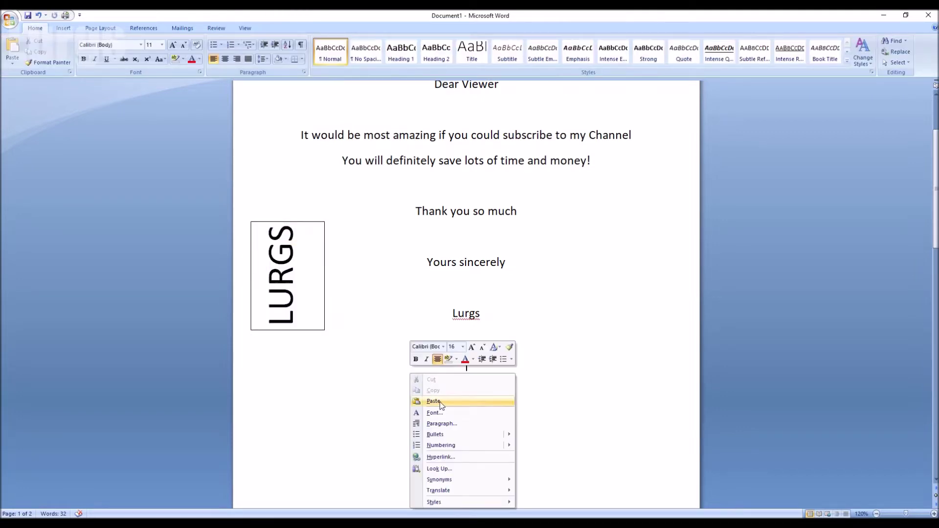
{"action": "left_click", "coordinate": [439, 402]}
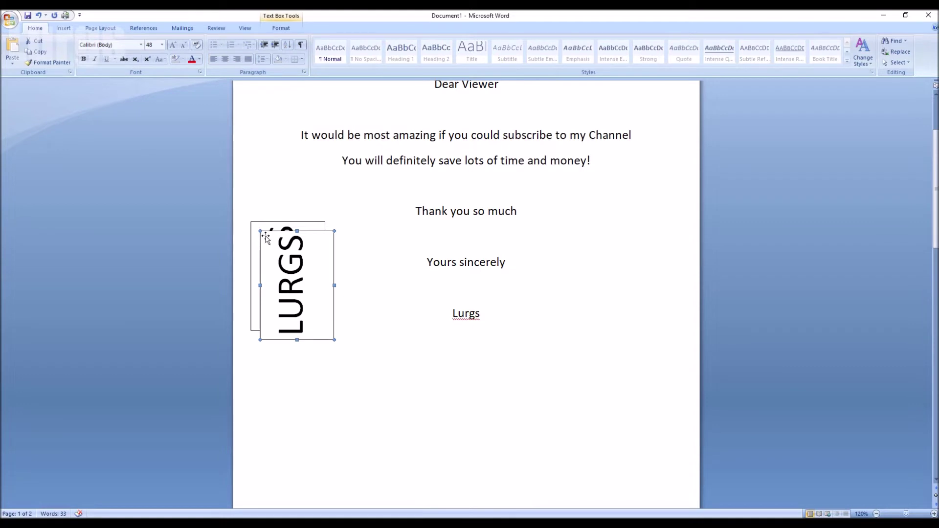
{"action": "left_click_drag", "start_coordinate": [514, 241], "coordinate": [567, 233]}
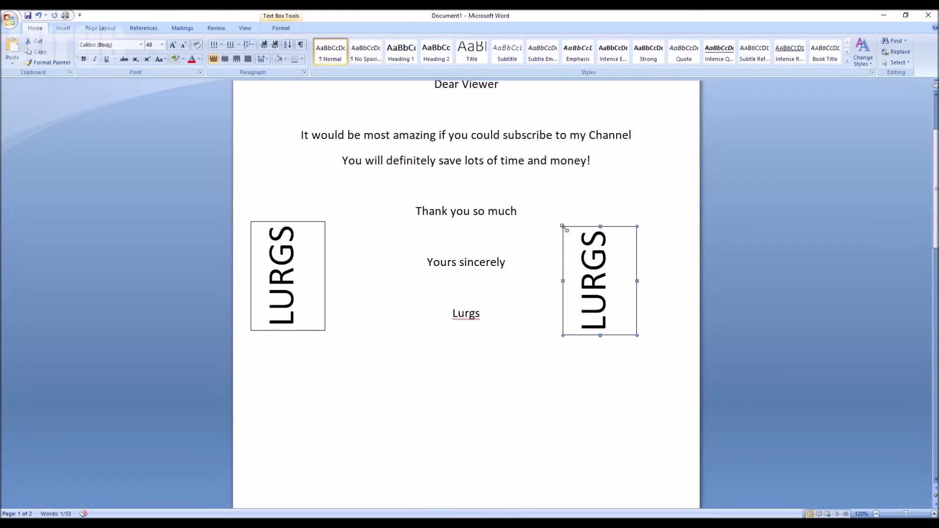
{"action": "left_click_drag", "start_coordinate": [574, 229], "coordinate": [590, 224]}
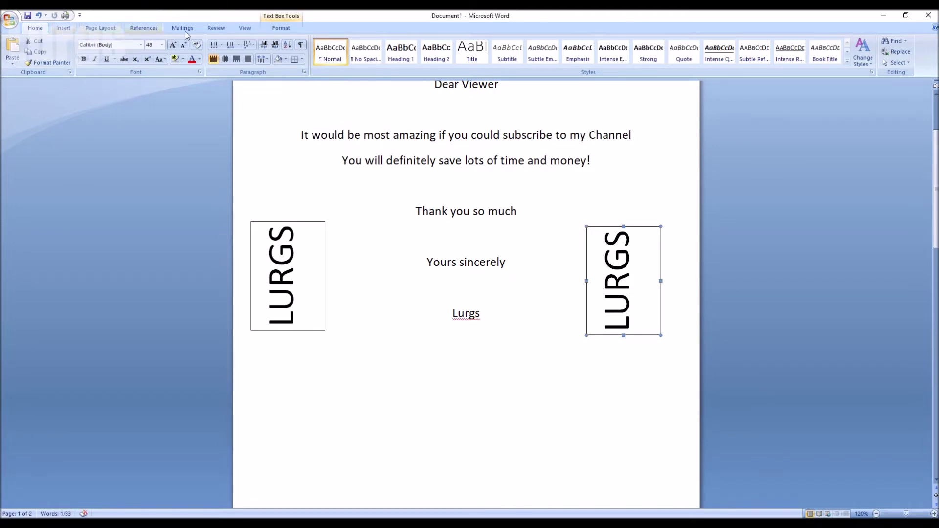
- Set the right LURGS box to read top-to-bottom and nudge it slightly up and right
{"action": "left_click", "coordinate": [280, 30]}
{"action": "left_click", "coordinate": [54, 42]}
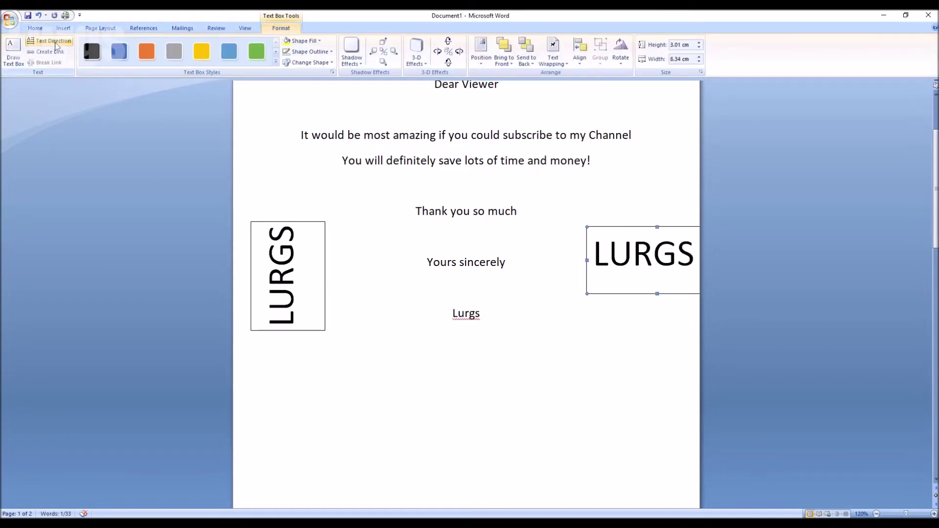
{"action": "left_click", "coordinate": [56, 45]}
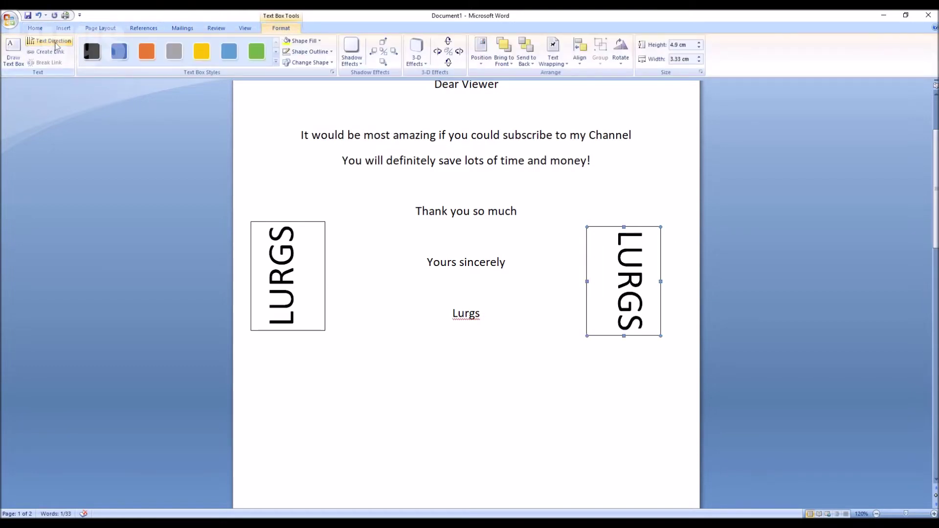
{"action": "left_click", "coordinate": [418, 348]}
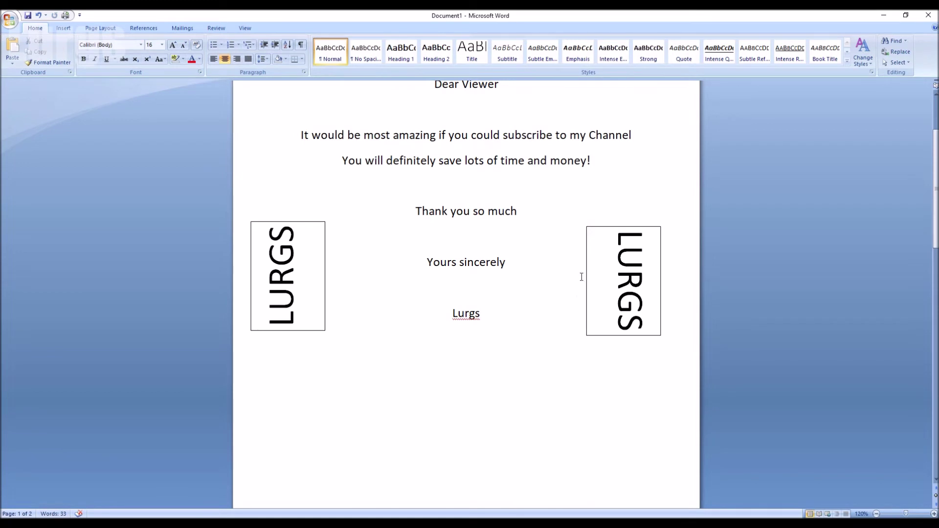
{"action": "left_click_drag", "start_coordinate": [588, 230], "coordinate": [591, 225]}
- Set the left LURGS text box's Shape Outline to No Outline
{"action": "left_click", "coordinate": [521, 364]}
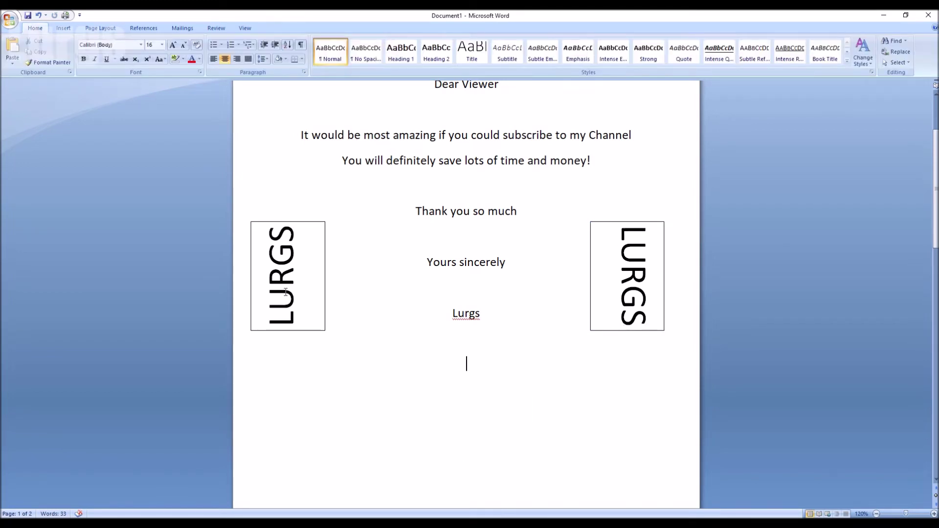
{"action": "left_click", "coordinate": [304, 280]}
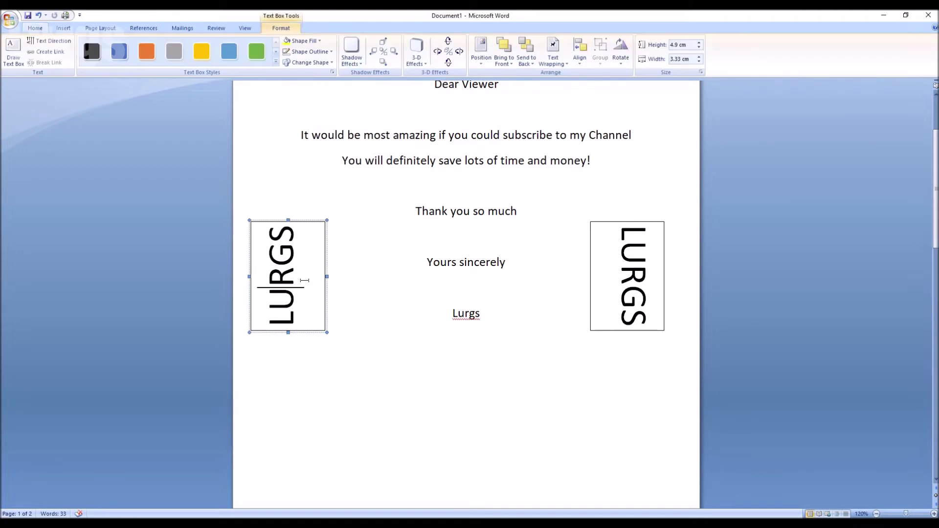
{"action": "left_click", "coordinate": [248, 223]}
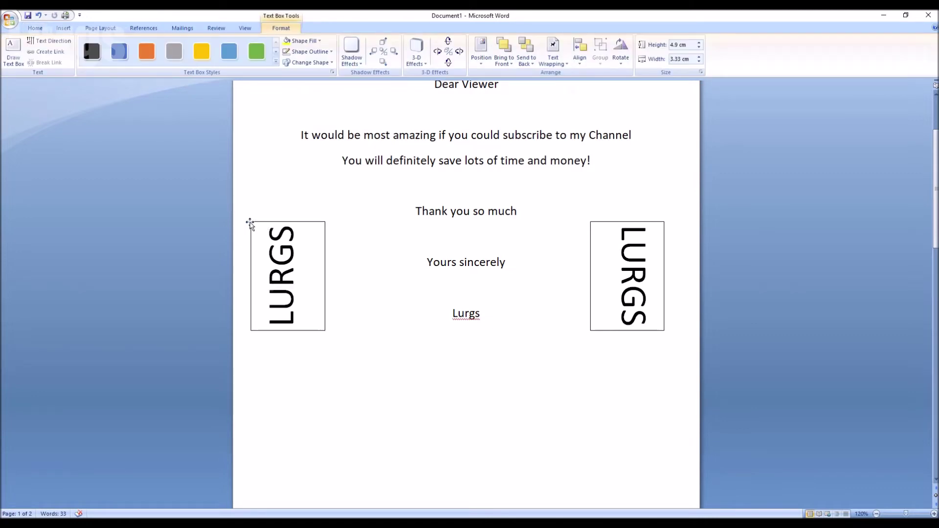
{"action": "left_click", "coordinate": [323, 51]}
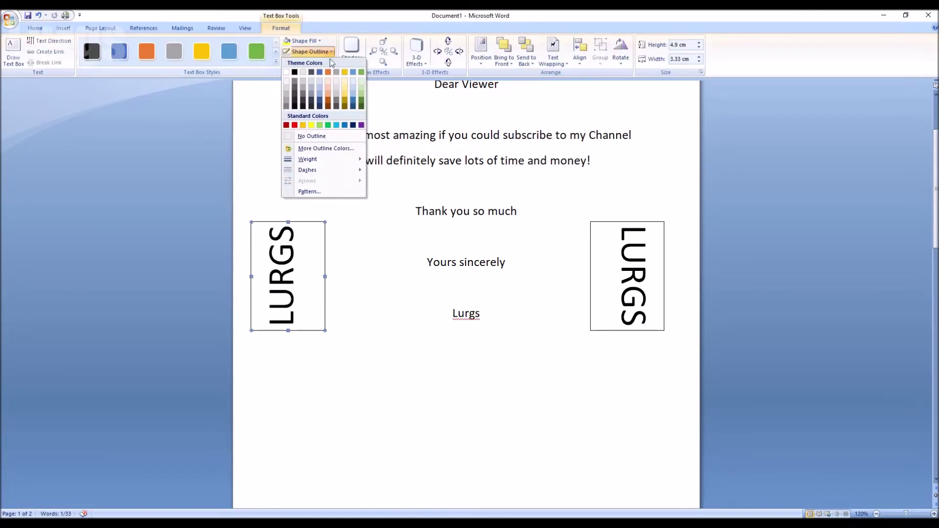
{"action": "left_click", "coordinate": [315, 137]}
- Set the right LURGS text box's Shape Outline to No Outline
{"action": "left_click", "coordinate": [595, 227]}
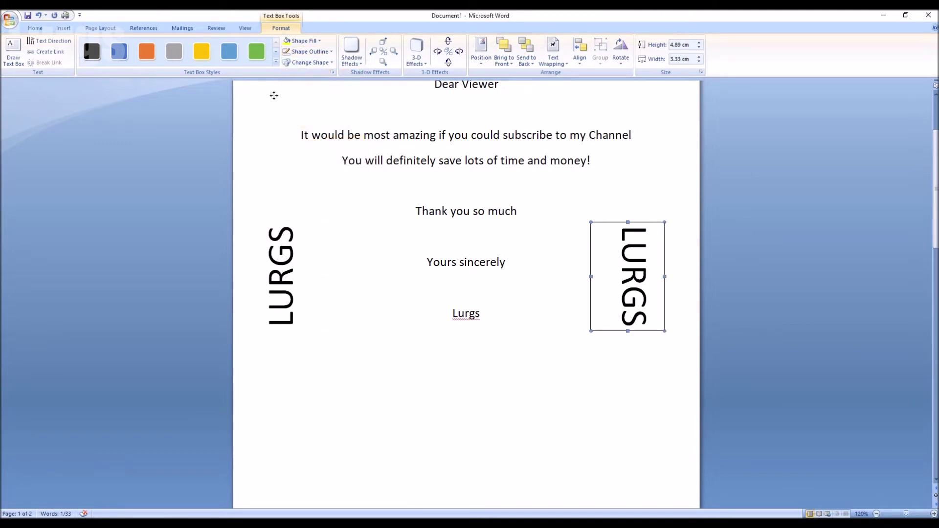
{"action": "left_click", "coordinate": [327, 52]}
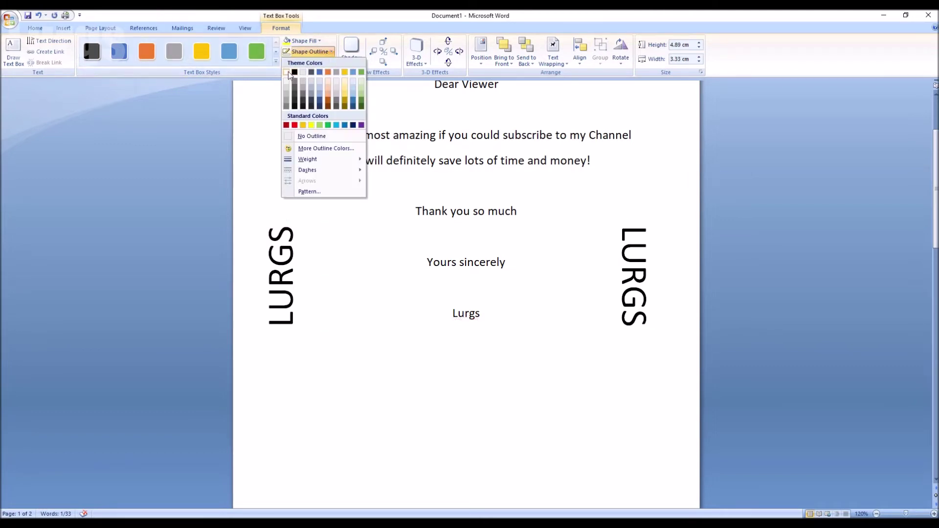
{"action": "left_click", "coordinate": [298, 136]}
{"action": "left_click", "coordinate": [518, 414]}
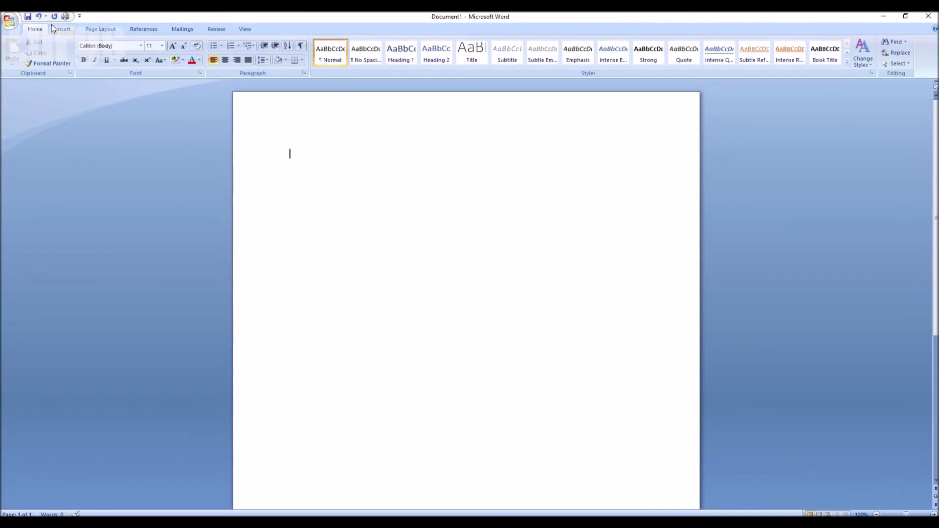
- Insert a 3-column, 4-row table in the new document
{"action": "left_click", "coordinate": [63, 28]}
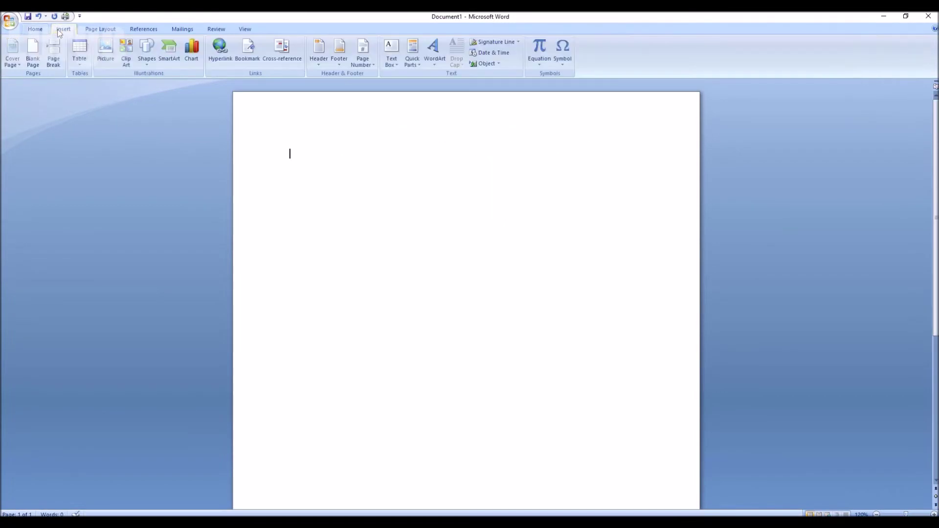
{"action": "left_click", "coordinate": [80, 67]}
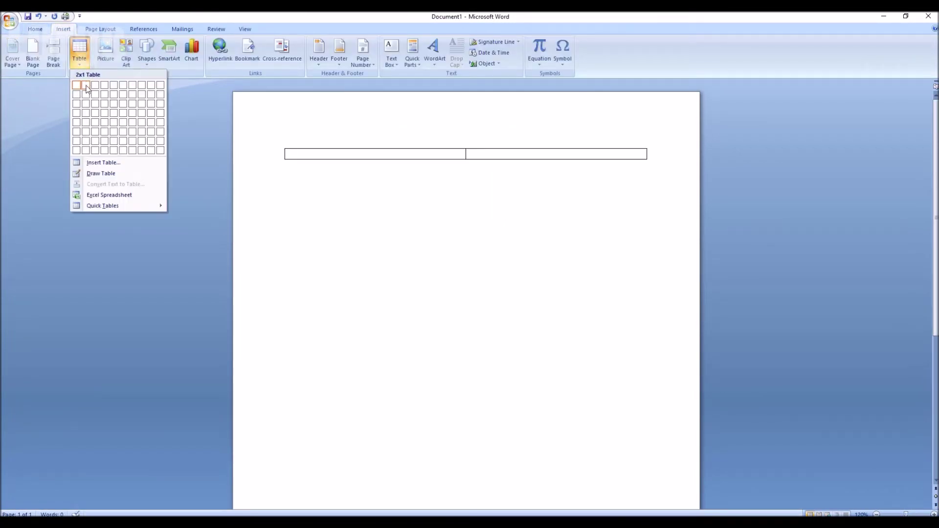
{"action": "left_click", "coordinate": [95, 116]}
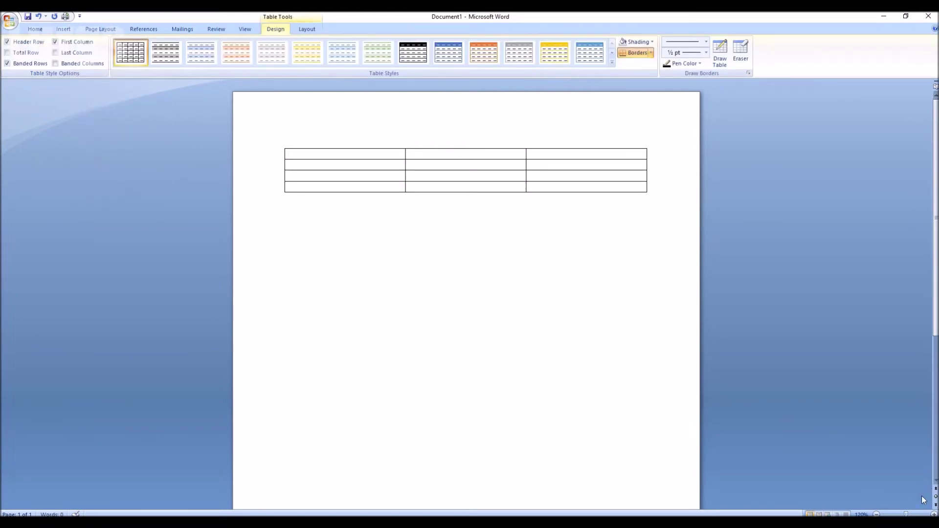
{"action": "scroll", "coordinate": [503, 308], "scroll_direction": "up", "scroll_amount": 6}
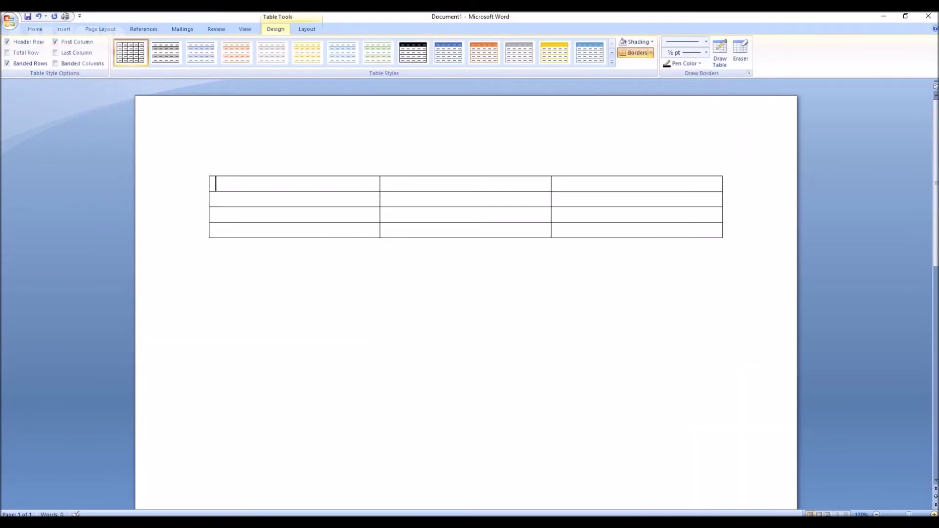
- Type HEADER 1, HEADER 2 and HEADER 3 into the first row's cells
{"action": "left_click", "coordinate": [267, 193]}
{"action": "type", "text": "HE"}
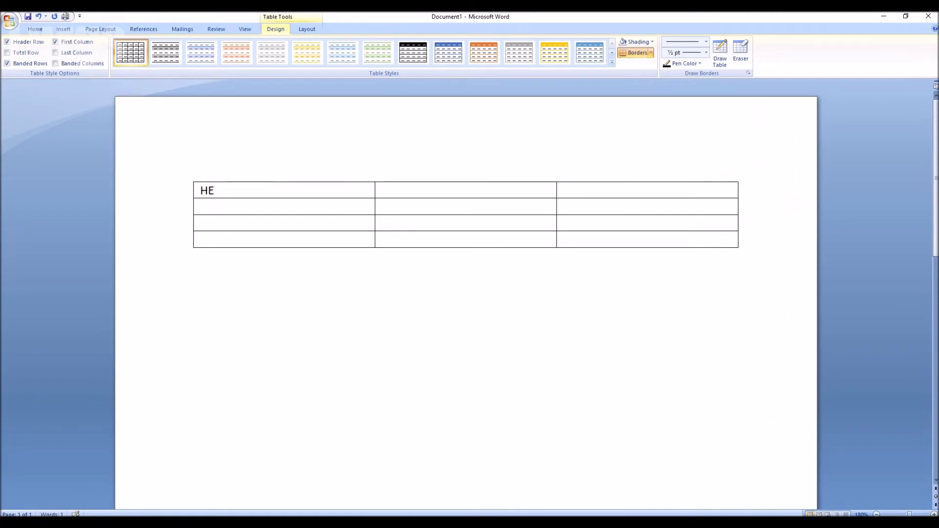
{"action": "type", "text": "ADER 1"}
{"action": "key", "text": "Tab"}
{"action": "type", "text": "HEADER 2"}
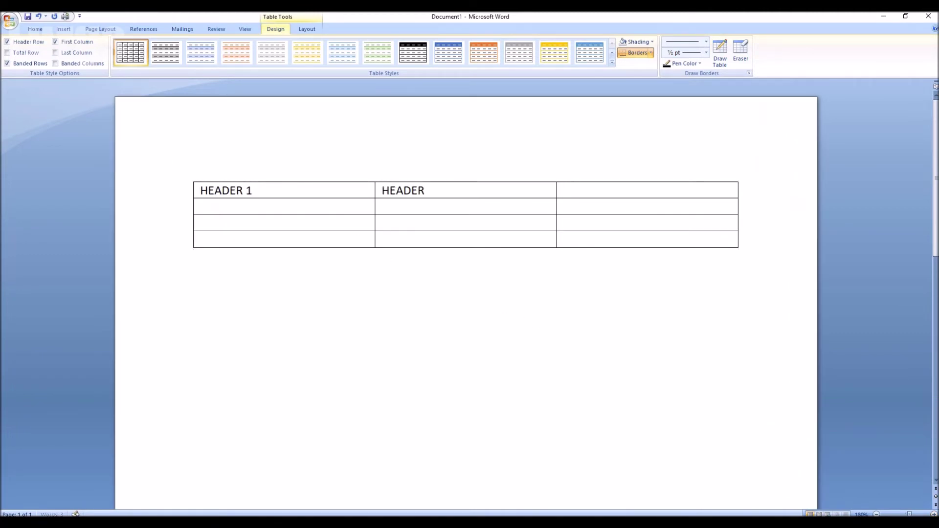
{"action": "key", "text": "Tab"}
{"action": "type", "text": "HEADER"}
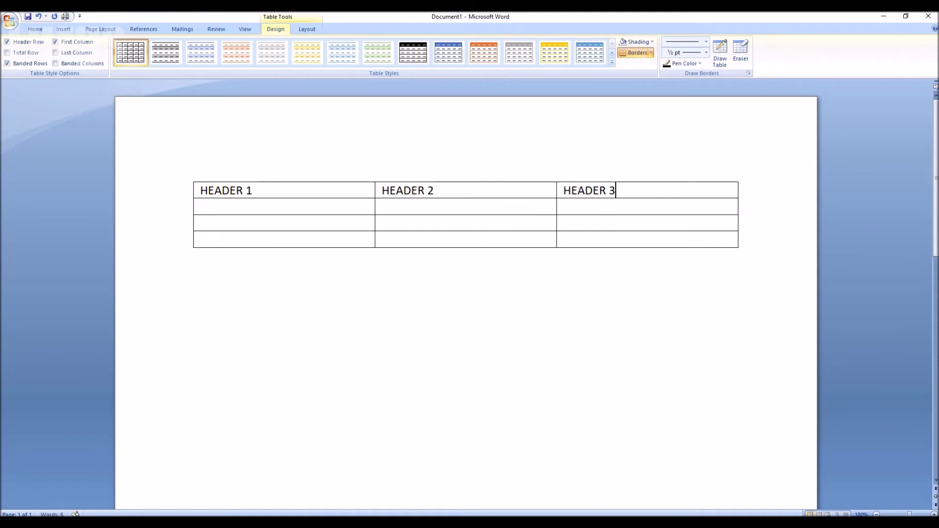
- Centre the text of the header row
{"action": "left_click_drag", "start_coordinate": [200, 191], "coordinate": [680, 182]}
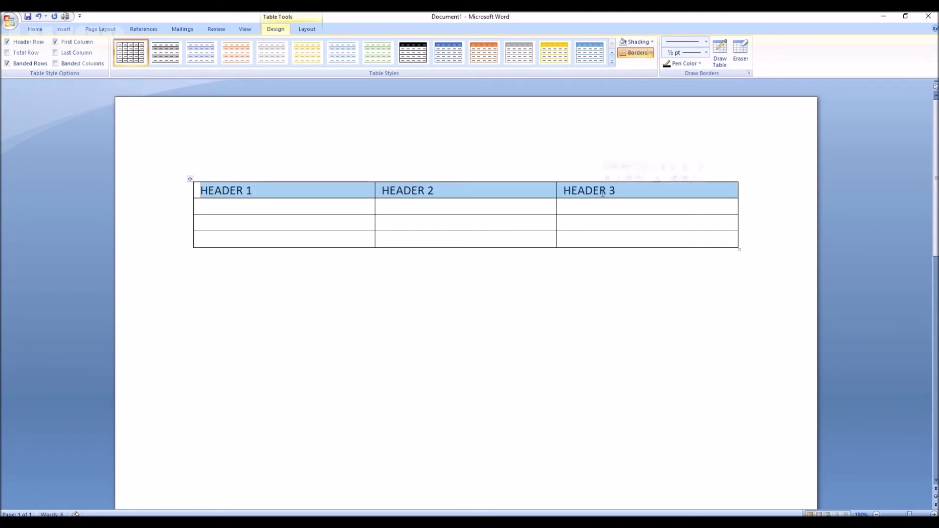
{"action": "left_click", "coordinate": [35, 29]}
{"action": "left_click", "coordinate": [225, 60]}
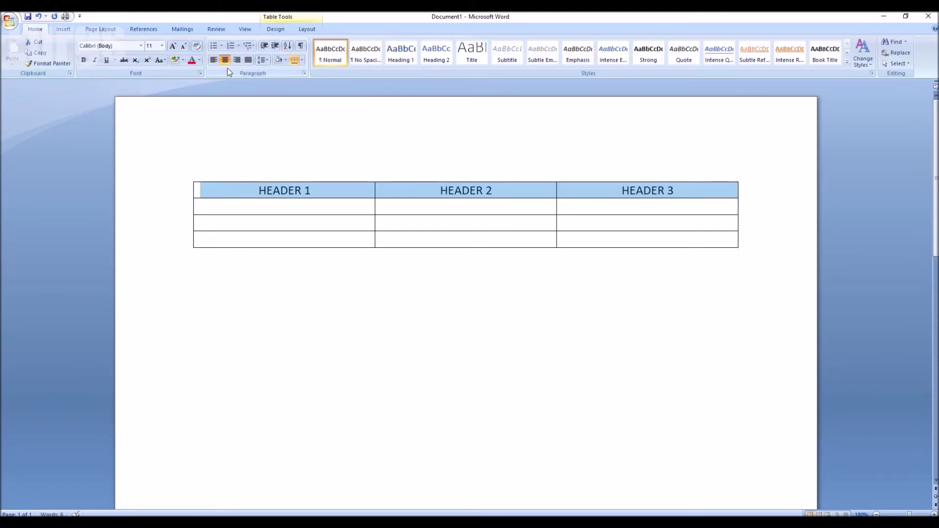
{"action": "key", "text": "Left"}
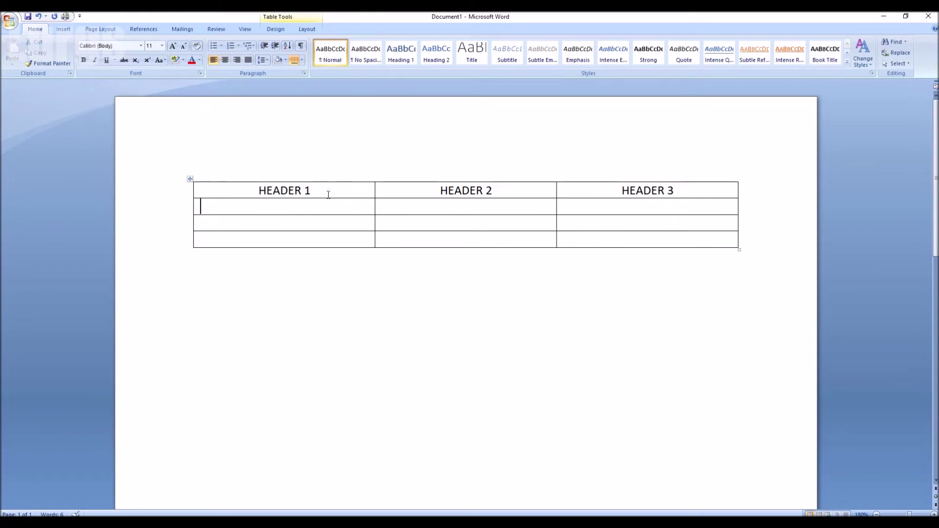
{"action": "left_click", "coordinate": [325, 192]}
- Make HEADER 1 vertical with the bottom-to-top text direction
{"action": "right_click", "coordinate": [325, 191]}
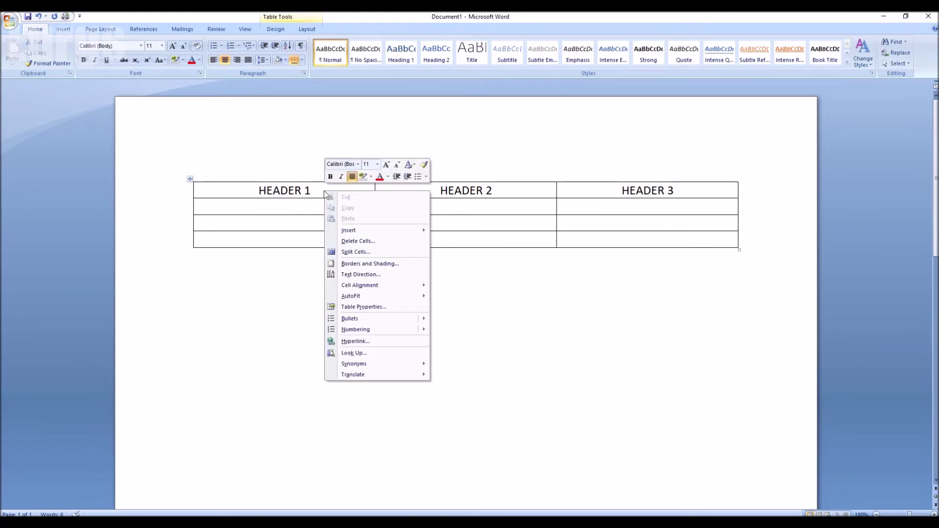
{"action": "left_click", "coordinate": [361, 274]}
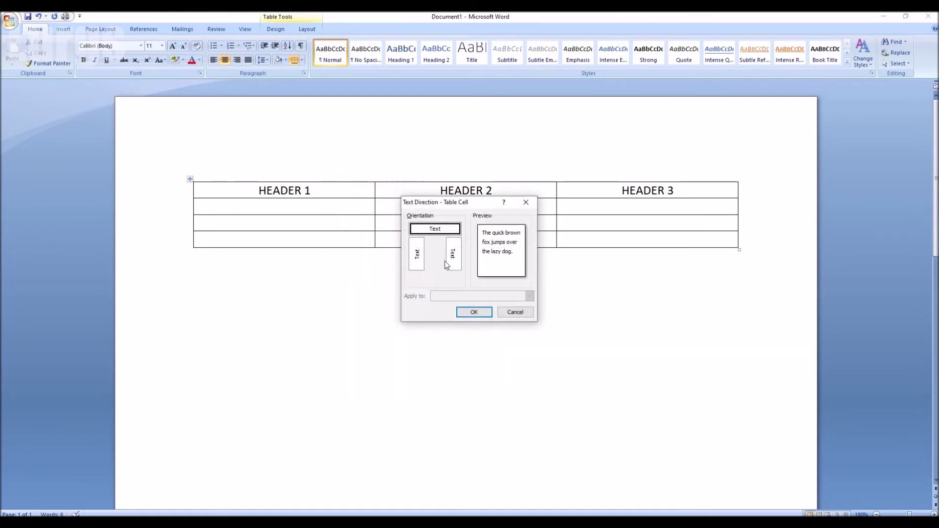
{"action": "left_click", "coordinate": [416, 256]}
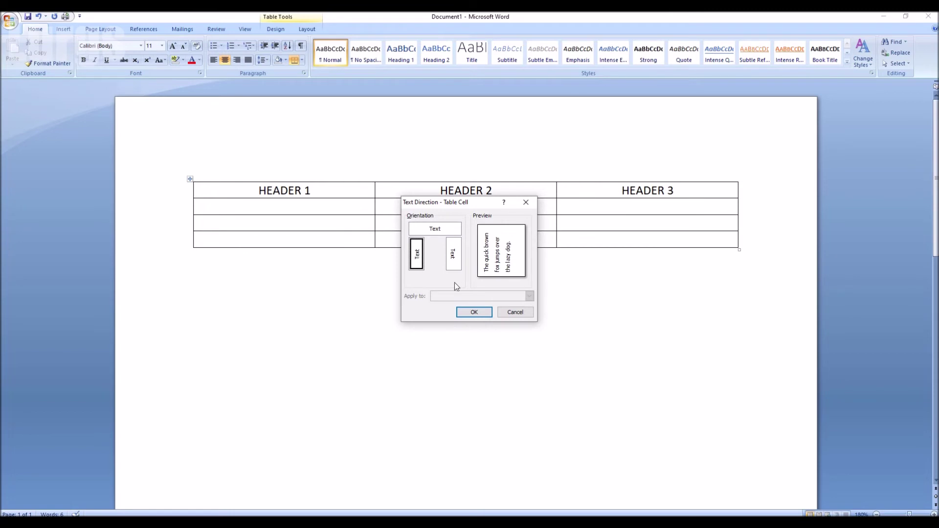
{"action": "left_click", "coordinate": [476, 312]}
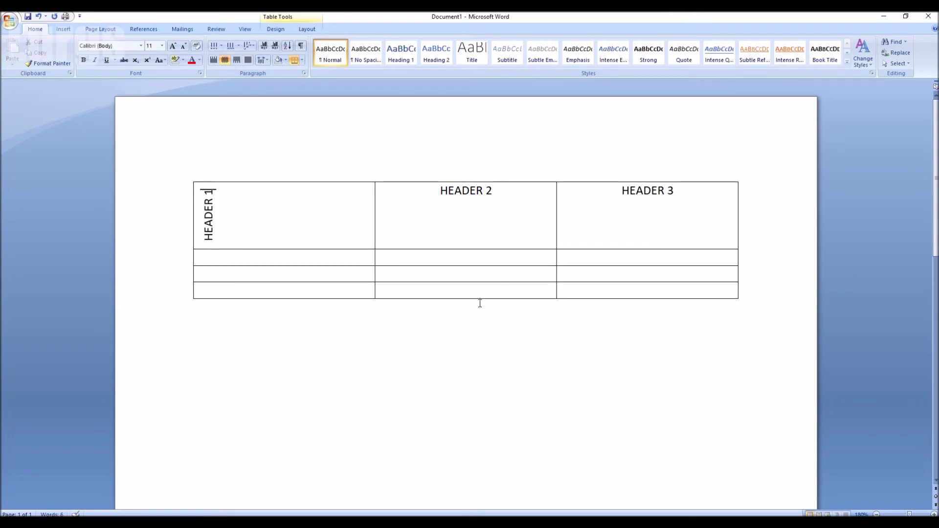
- Rotate HEADER 2 vertically with the top-to-bottom text direction
{"action": "left_click_drag", "start_coordinate": [440, 191], "coordinate": [499, 188]}
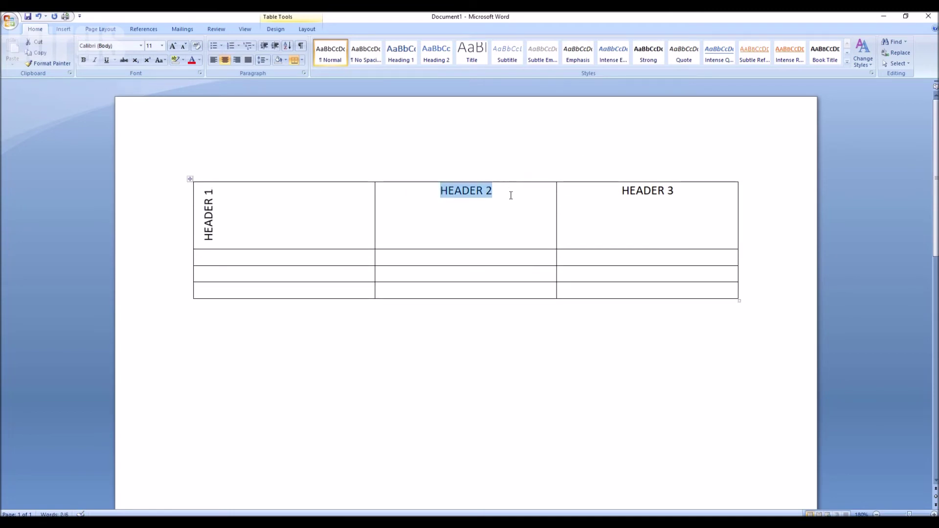
{"action": "left_click", "coordinate": [511, 195]}
{"action": "right_click", "coordinate": [511, 209]}
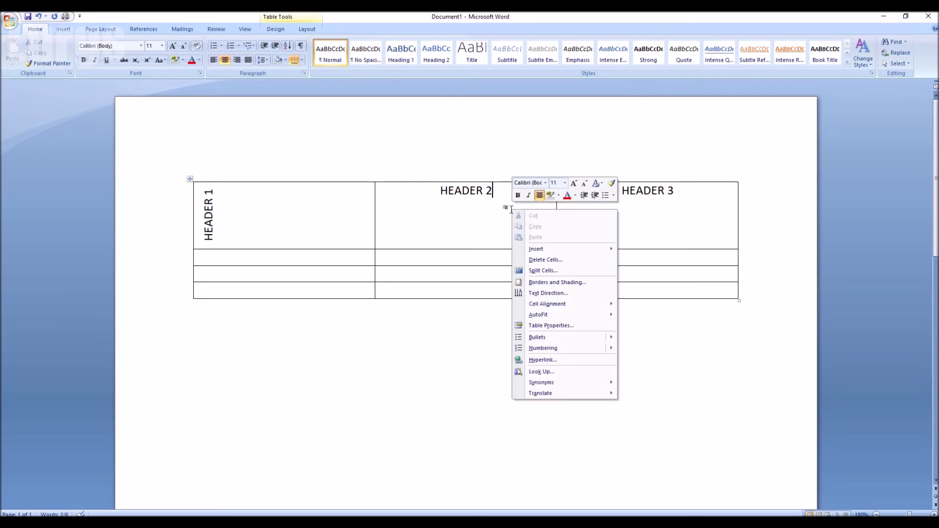
{"action": "left_click", "coordinate": [553, 293]}
{"action": "left_click", "coordinate": [454, 253]}
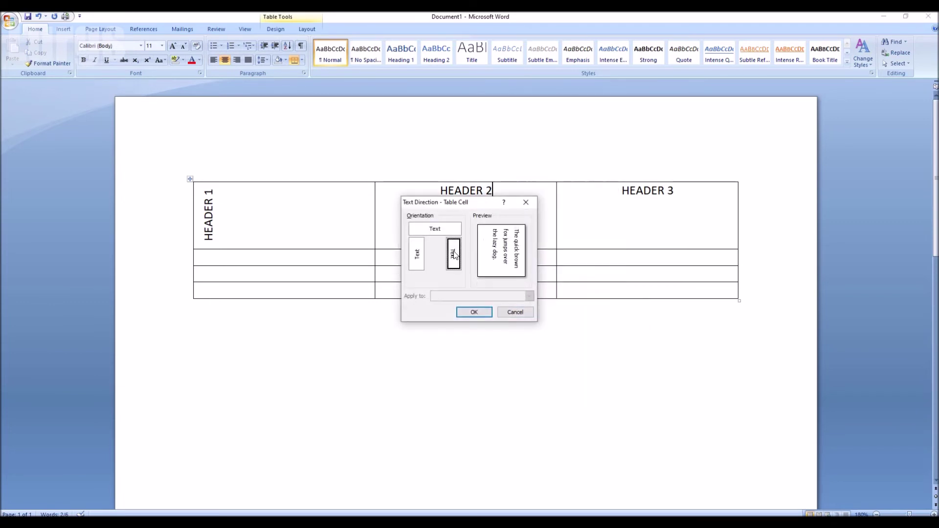
{"action": "left_click", "coordinate": [479, 311]}
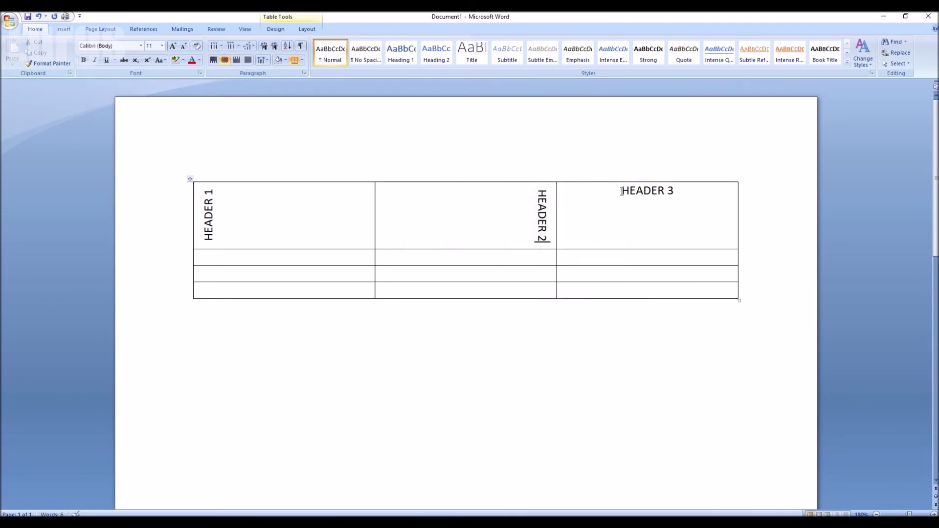
- Try text direction options for HEADER 3, then cancel without changing it
{"action": "left_click_drag", "start_coordinate": [621, 191], "coordinate": [677, 199]}
{"action": "right_click", "coordinate": [677, 199]}
{"action": "left_click", "coordinate": [714, 304]}
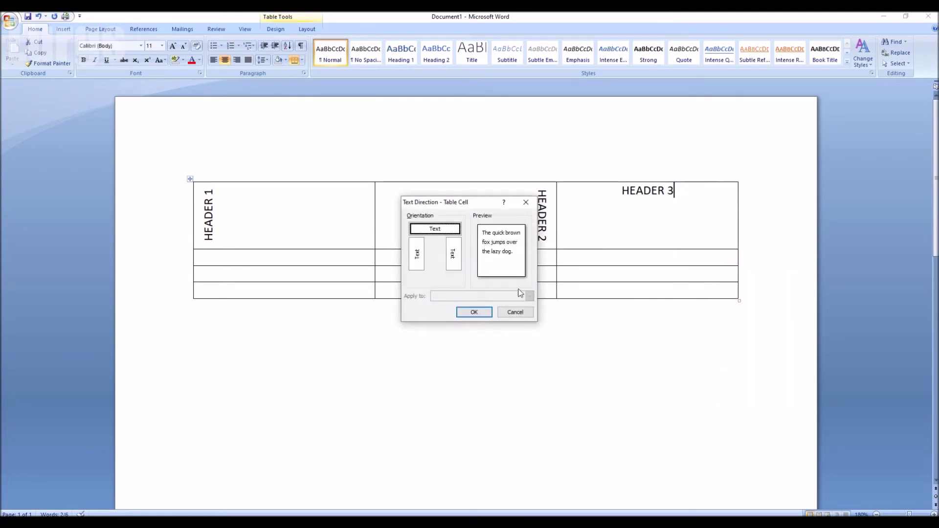
{"action": "key", "text": "Down"}
{"action": "key", "text": "Right"}
{"action": "key", "text": "Left"}
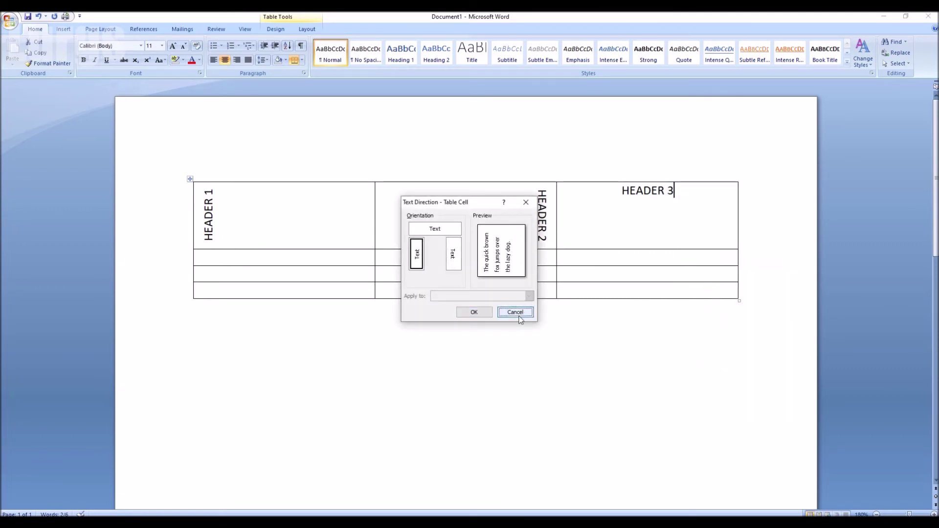
{"action": "left_click", "coordinate": [515, 312]}
- Apply vertical text direction to the whole header row, ending with the top-to-bottom orientation
{"action": "left_click_drag", "start_coordinate": [209, 190], "coordinate": [609, 201]}
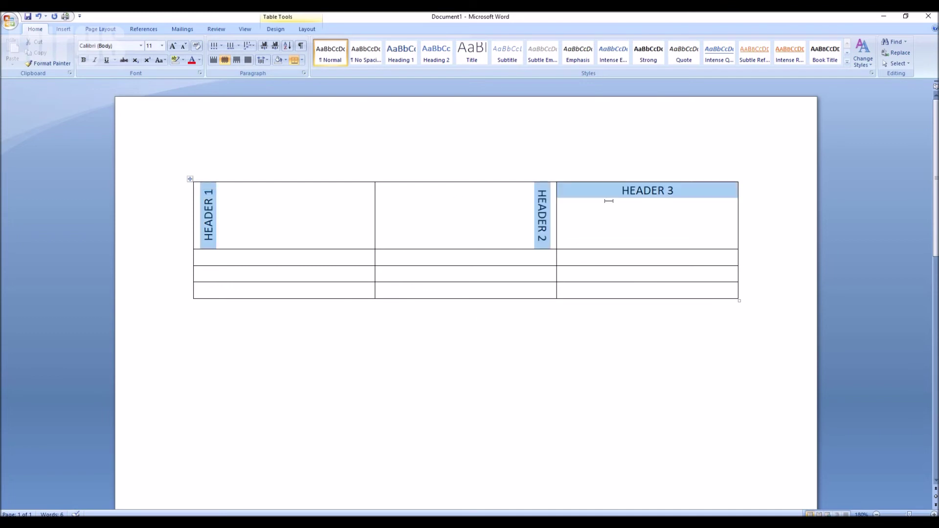
{"action": "right_click", "coordinate": [620, 199]}
{"action": "left_click", "coordinate": [668, 284]}
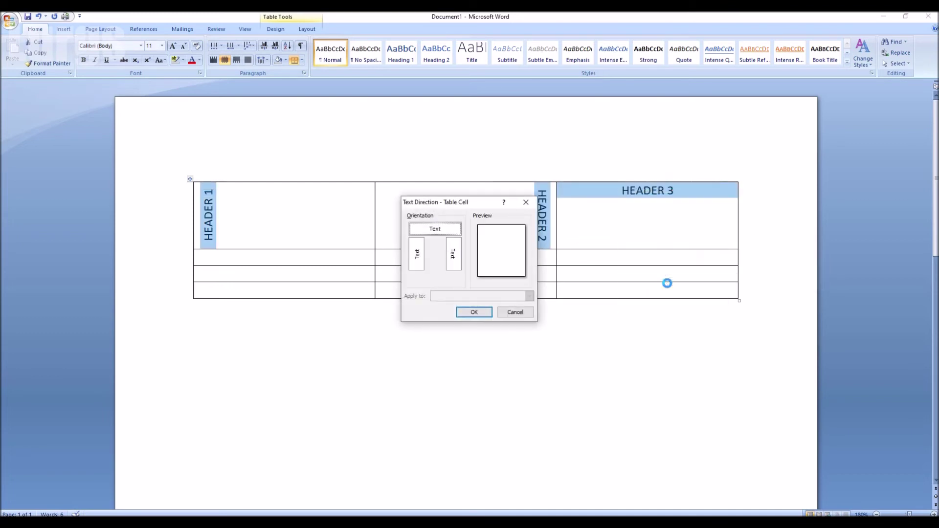
{"action": "left_click", "coordinate": [419, 254]}
{"action": "left_click", "coordinate": [473, 317]}
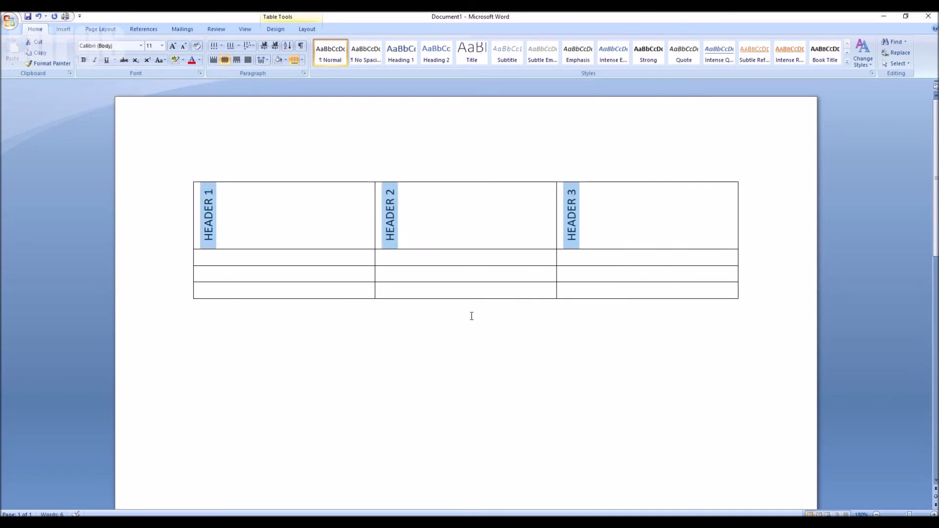
{"action": "right_click", "coordinate": [405, 206]}
{"action": "left_click", "coordinate": [439, 288]}
{"action": "left_click", "coordinate": [453, 254]}
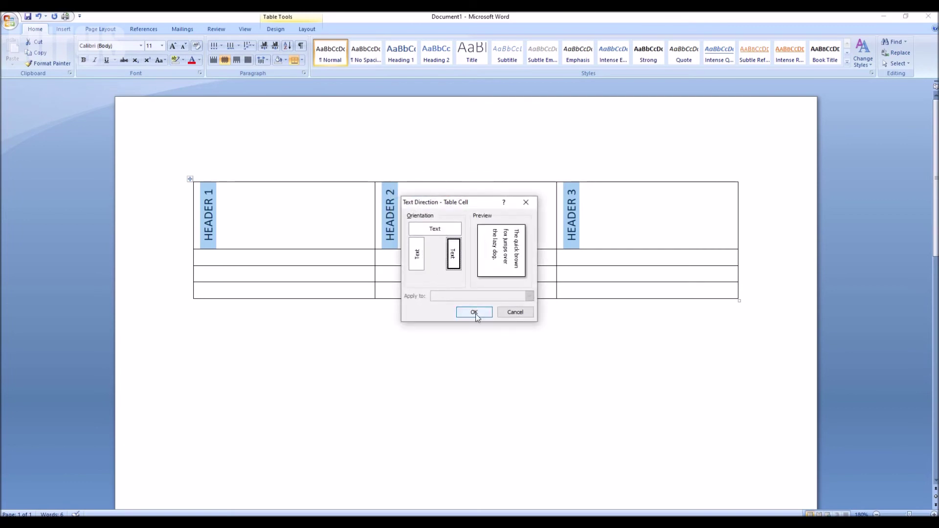
{"action": "left_click", "coordinate": [474, 312]}
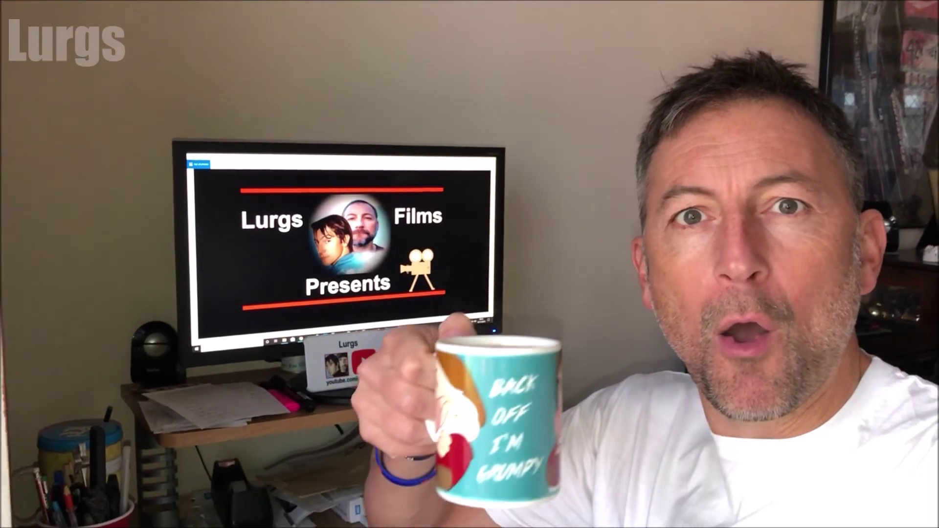